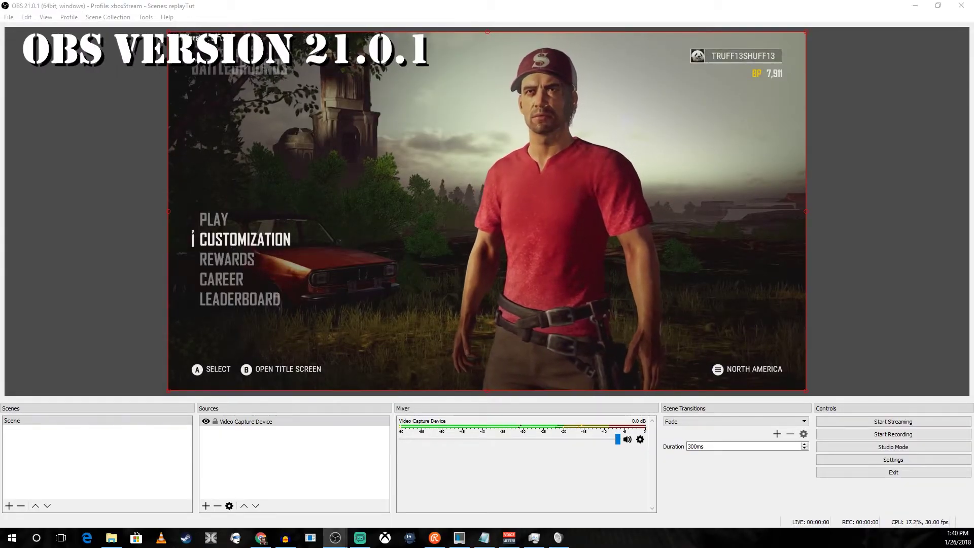
# Enable the Replay Buffer in Output settings, then review the Streaming and Recording tabs
pyautogui.click(881, 462)
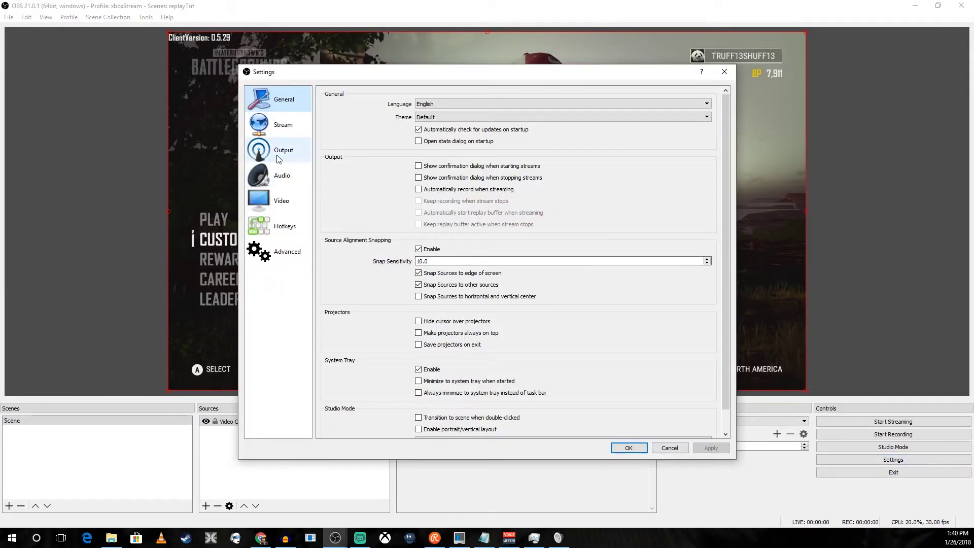
pyautogui.click(278, 158)
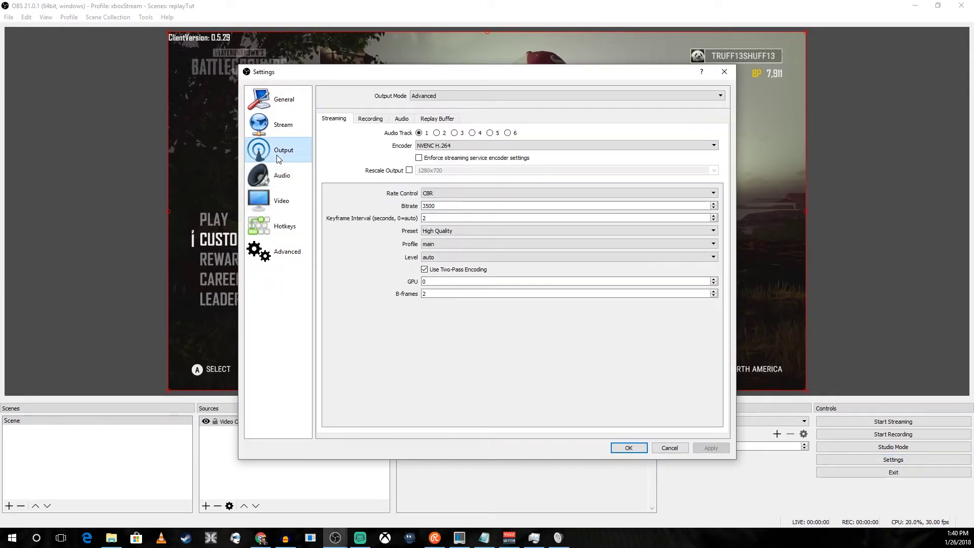
pyautogui.click(435, 119)
pyautogui.click(344, 133)
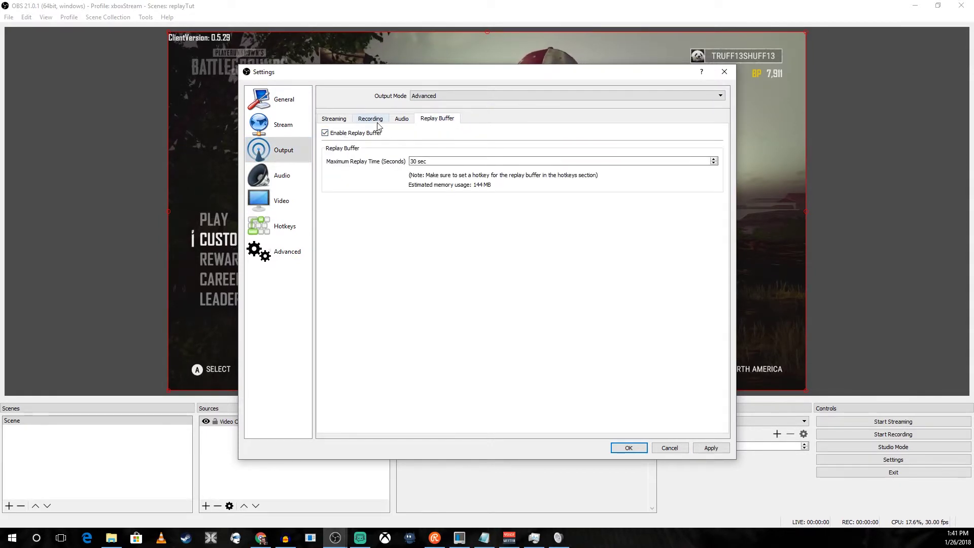
pyautogui.click(335, 119)
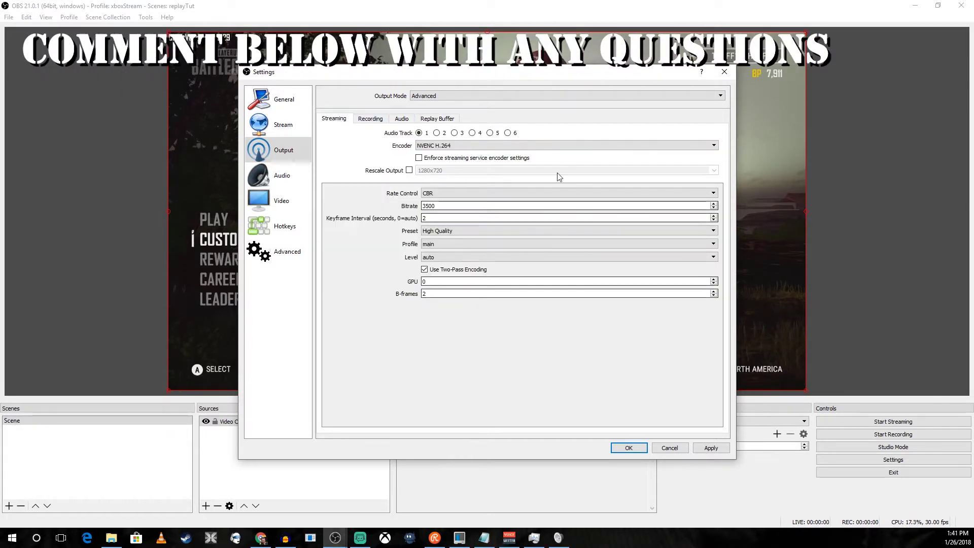
pyautogui.click(368, 118)
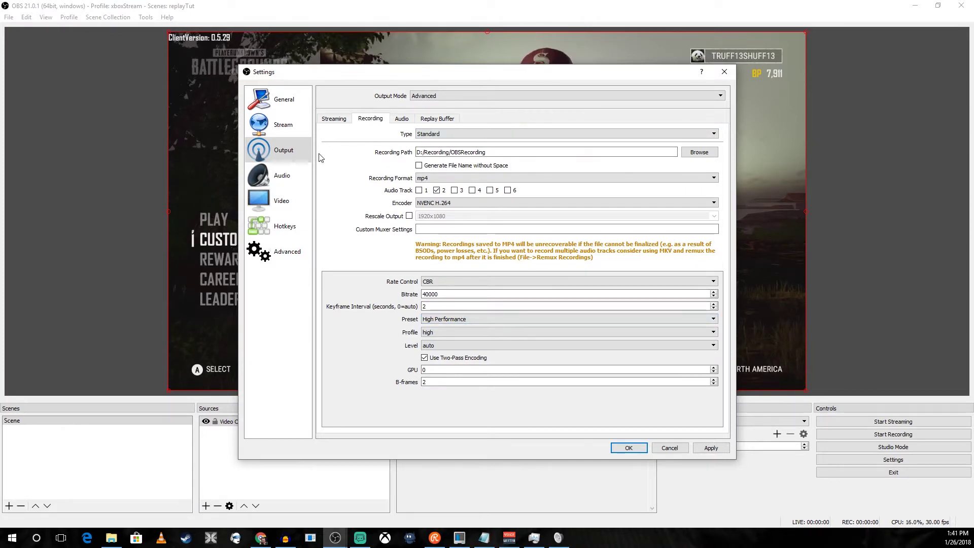
# Save hotkeys F8 for start/stop replay buffer and F9 for save replay, then start the buffer
pyautogui.click(285, 232)
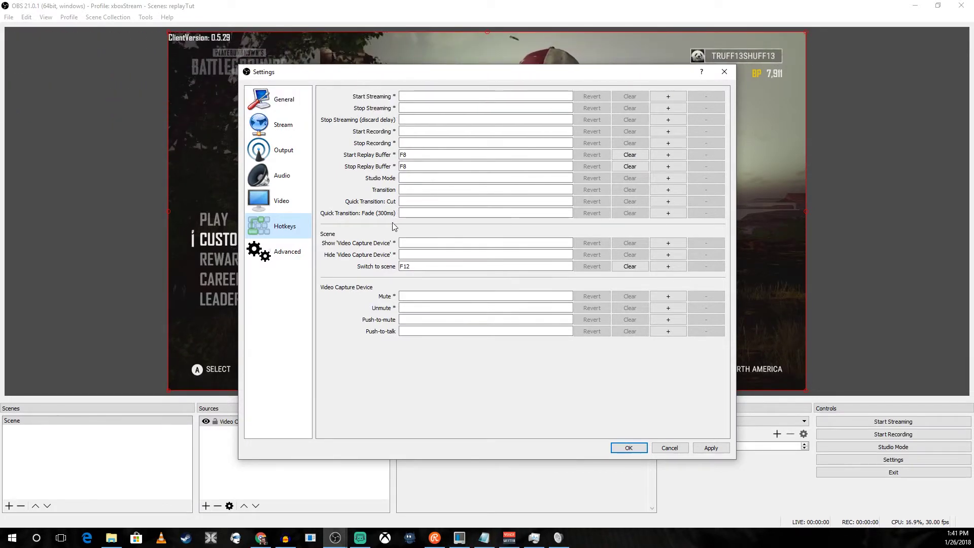
pyautogui.click(711, 449)
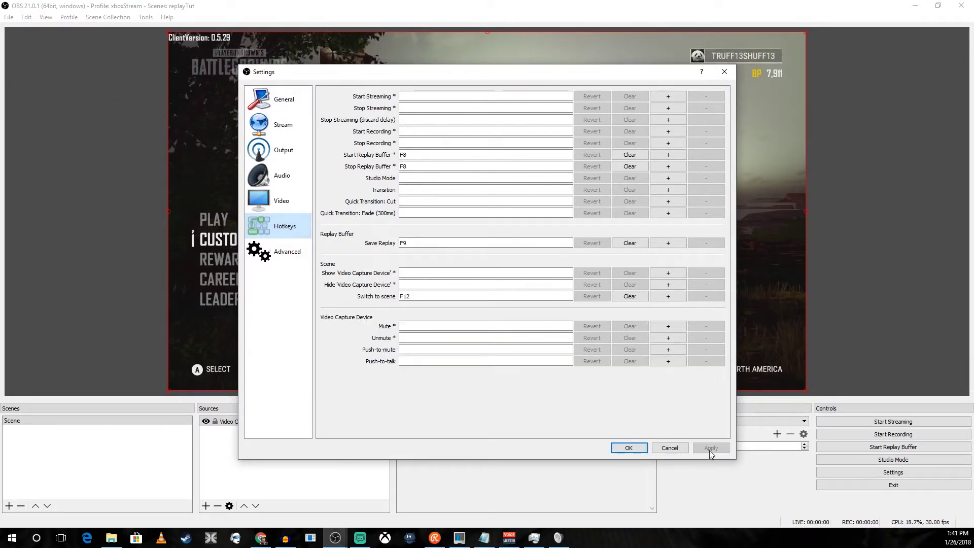
pyautogui.click(629, 448)
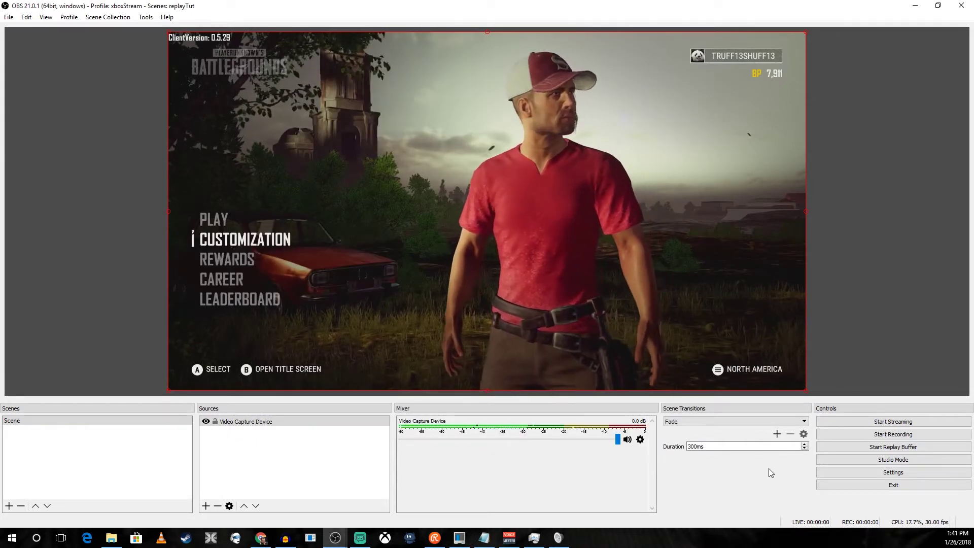
pyautogui.click(893, 446)
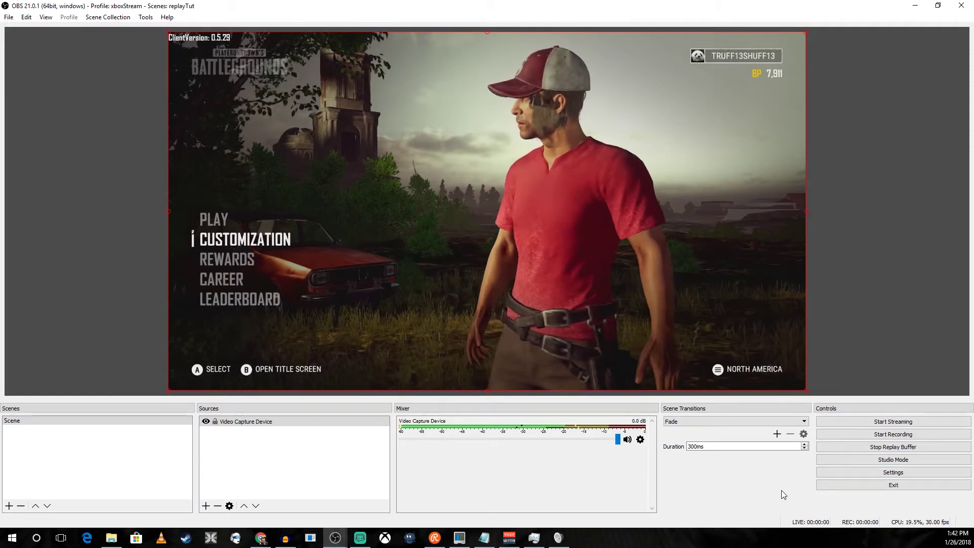
pyautogui.click(893, 471)
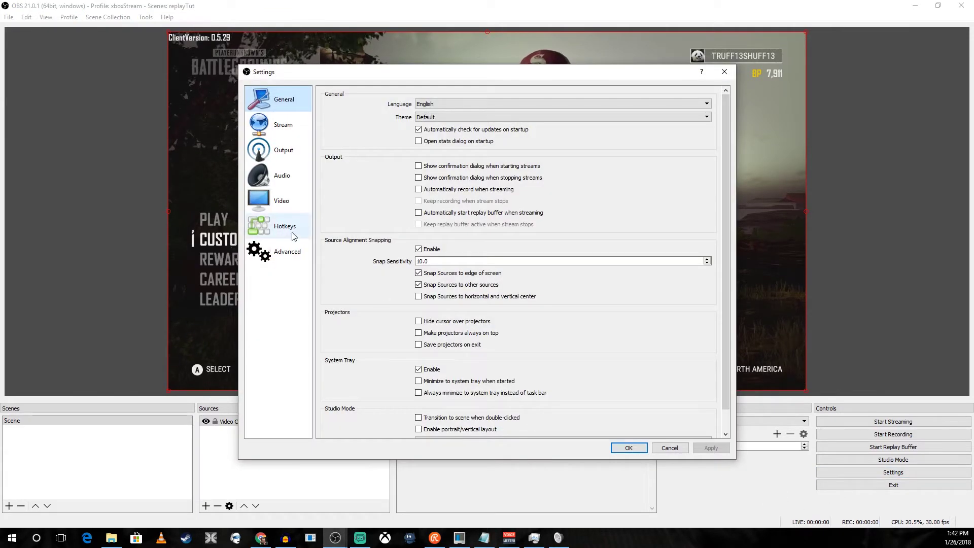
pyautogui.click(282, 255)
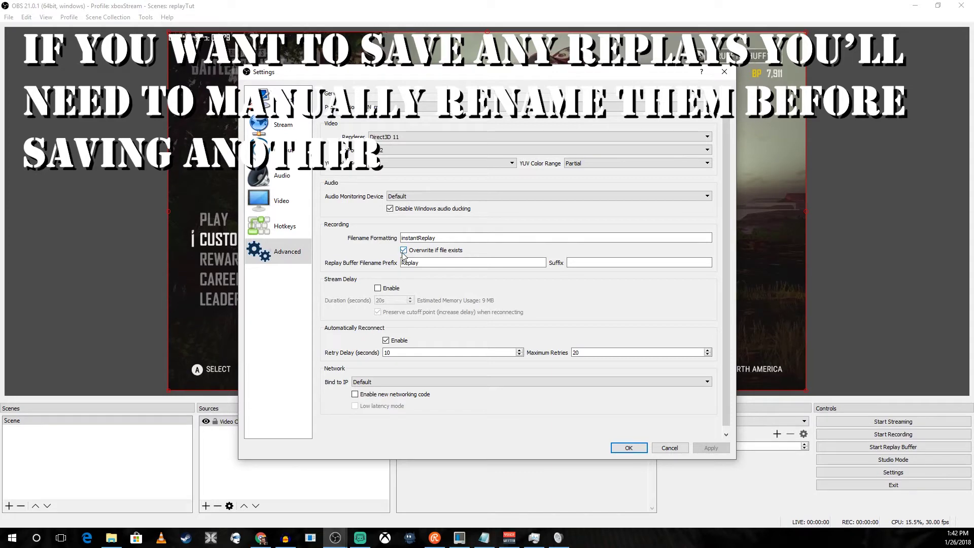
pyautogui.click(633, 448)
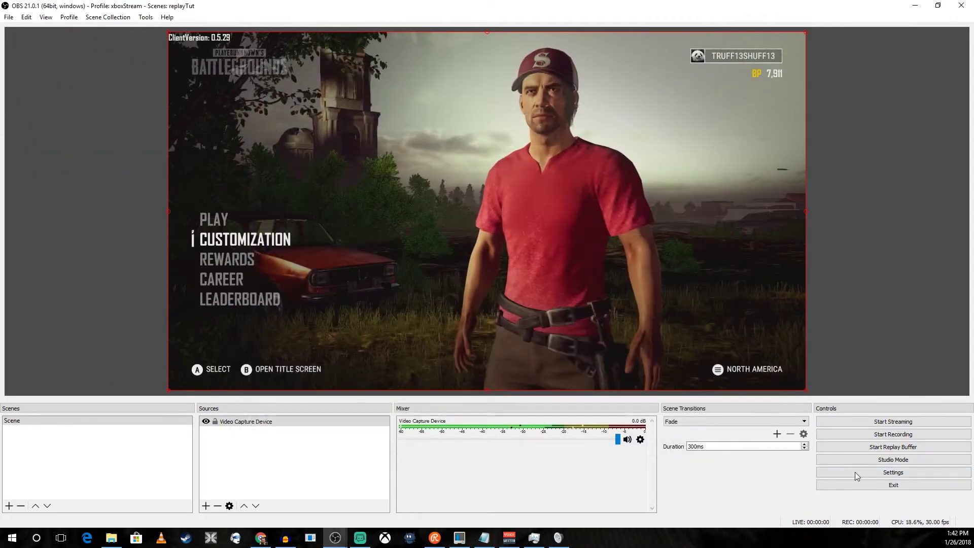
# Start the replay buffer, then create a new empty scene called 'transit' in the Scenes list
pyautogui.click(873, 447)
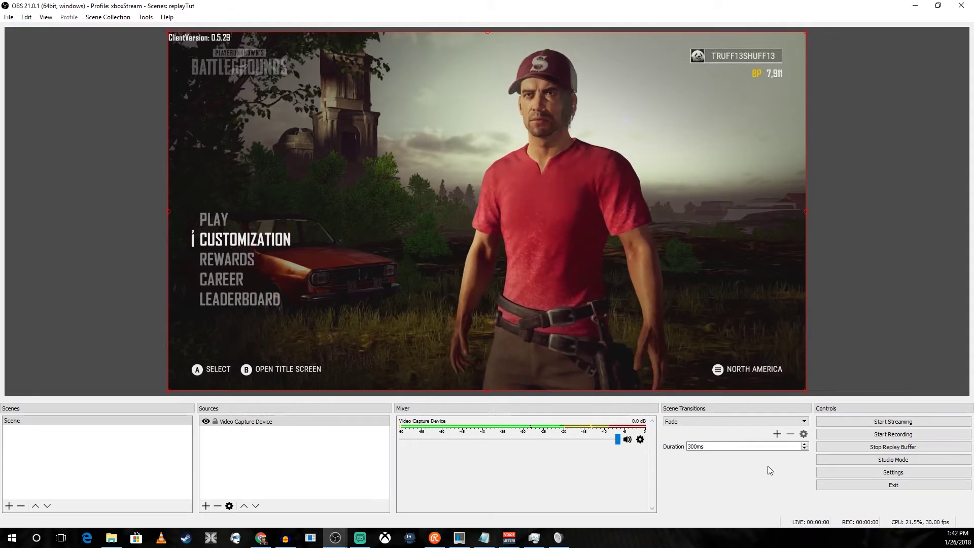
pyautogui.rightClick(118, 446)
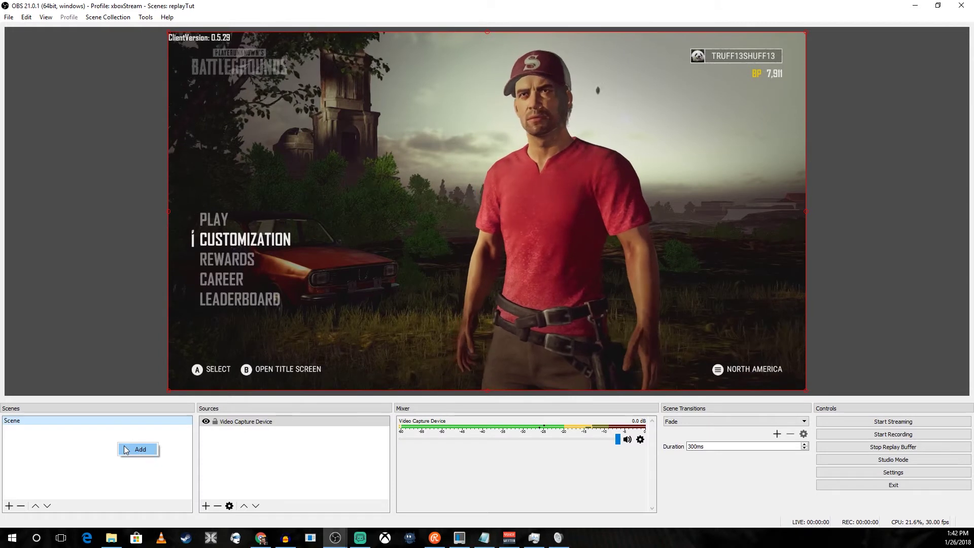
pyautogui.click(126, 450)
pyautogui.write('tr')
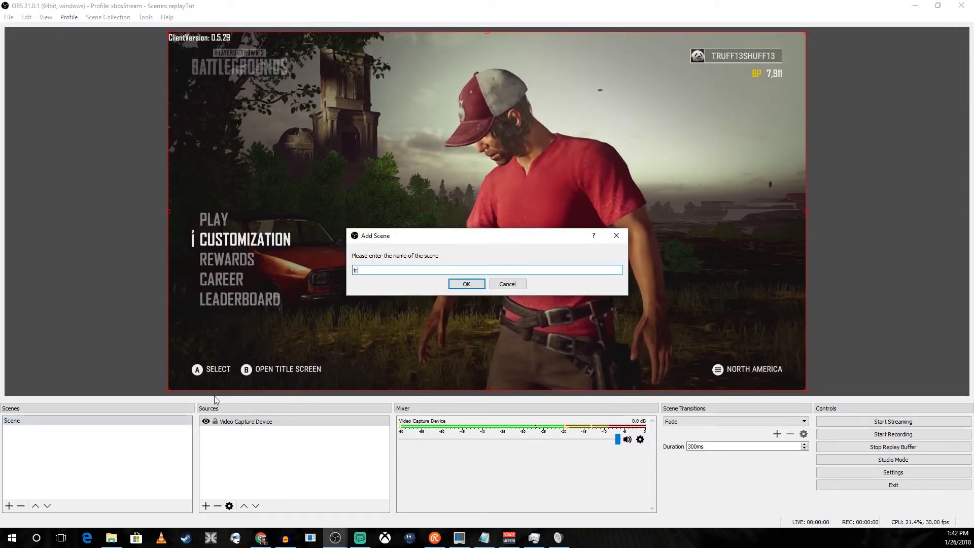
pyautogui.write('ansi')
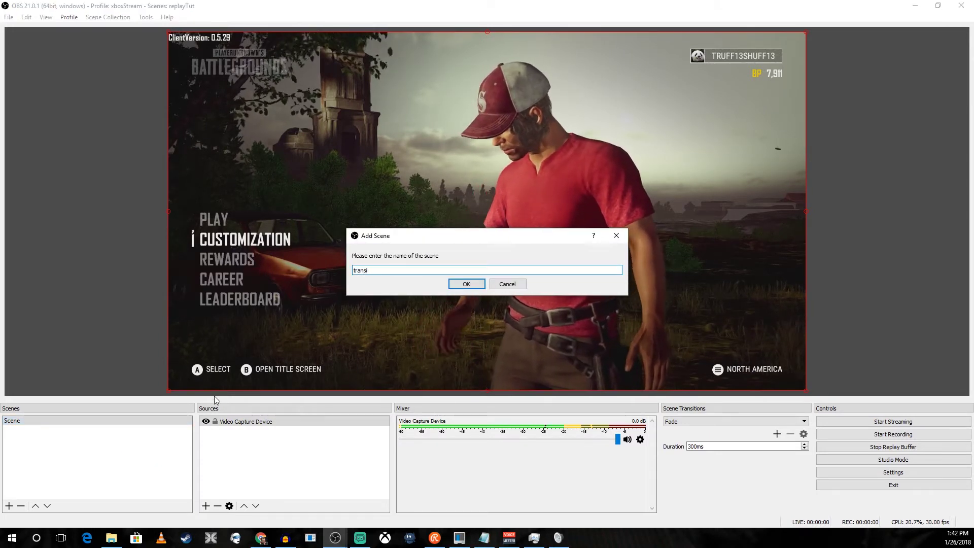
pyautogui.write('t')
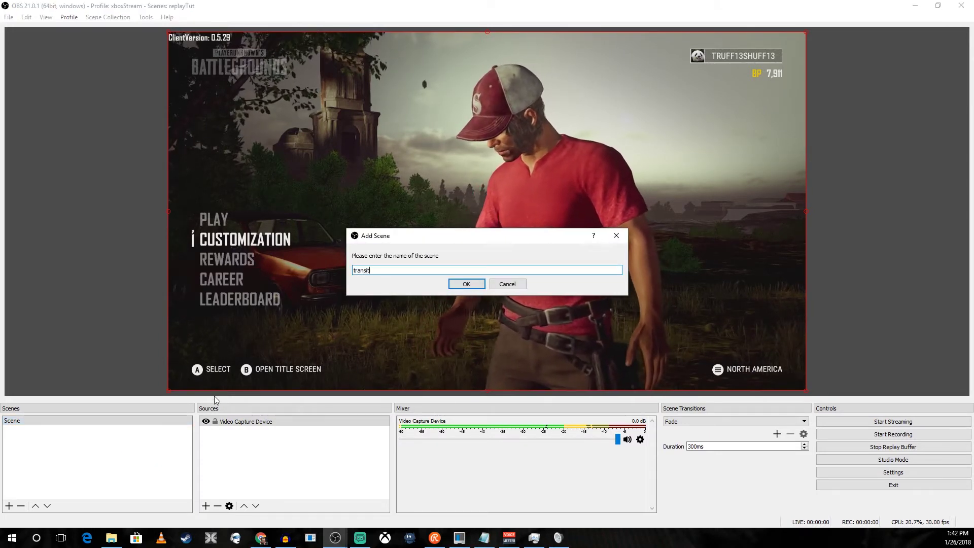
pyautogui.click(479, 285)
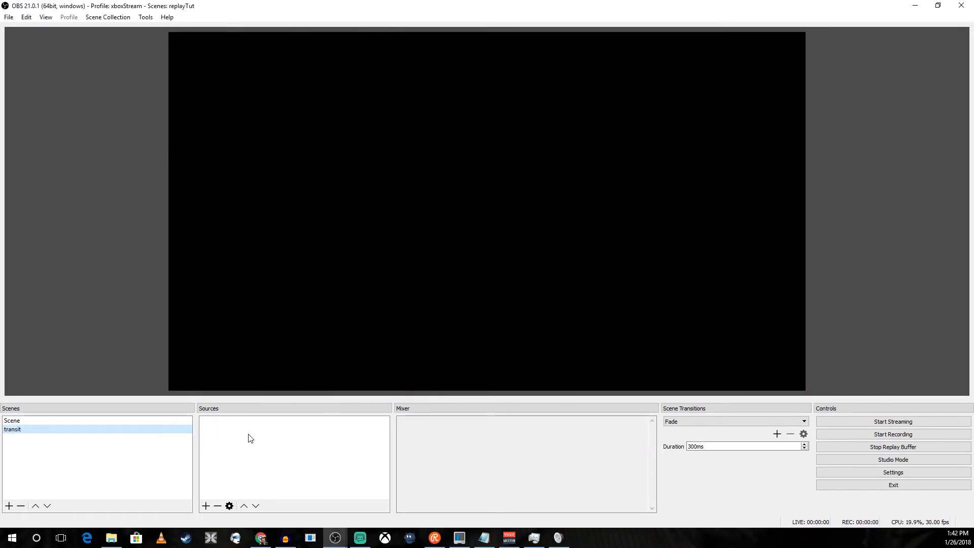
# Add a Media Source playing the local replay transition clip to 'transit', then begin another scene
pyautogui.rightClick(249, 438)
pyautogui.moveTo(328, 445)
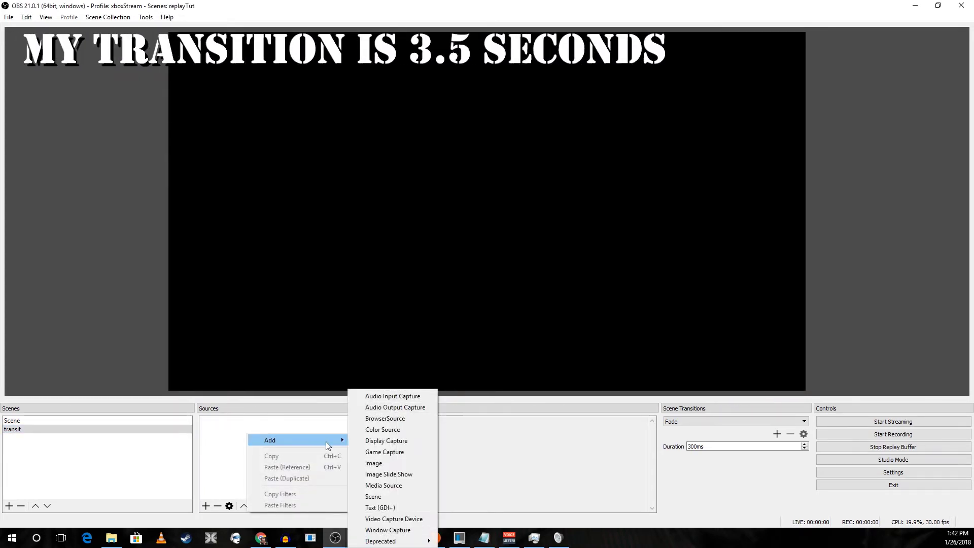
pyautogui.click(409, 484)
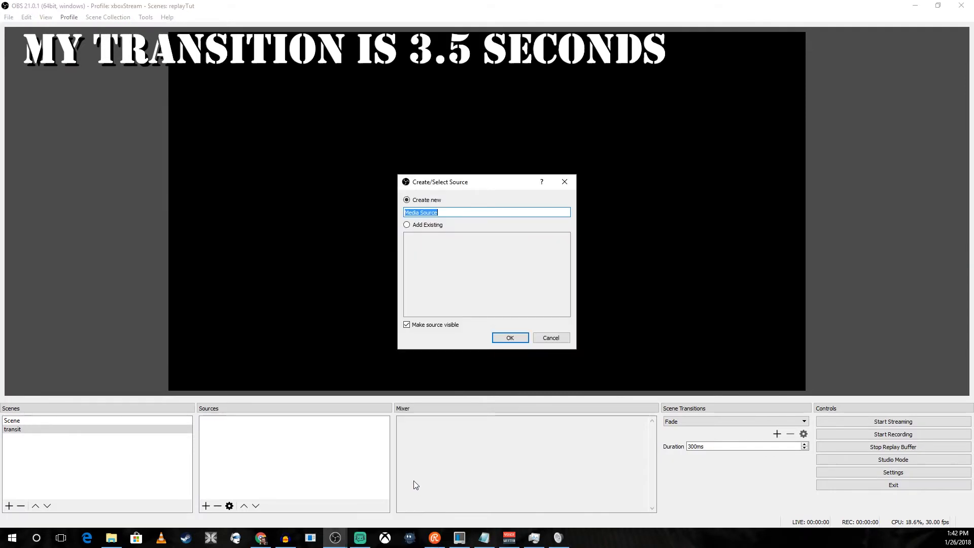
pyautogui.click(509, 337)
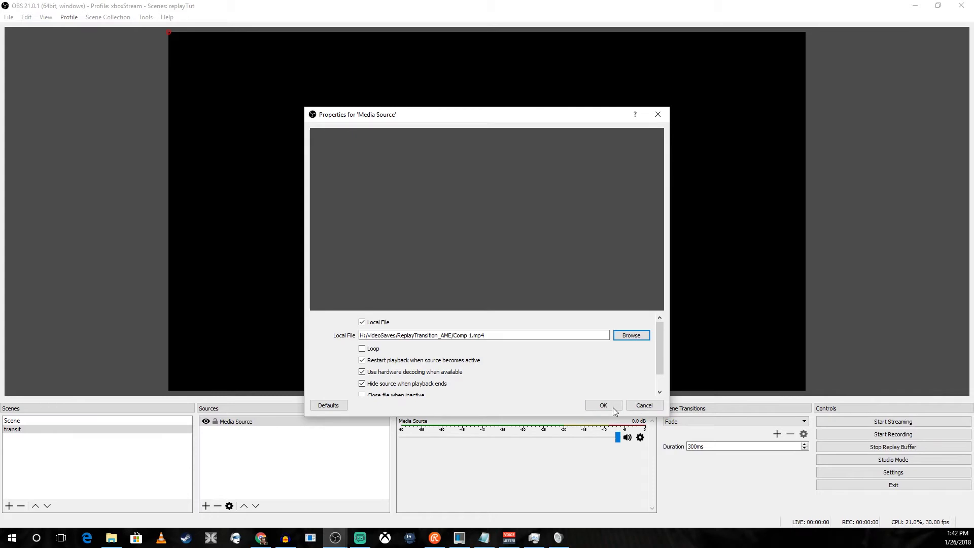
pyautogui.click(605, 405)
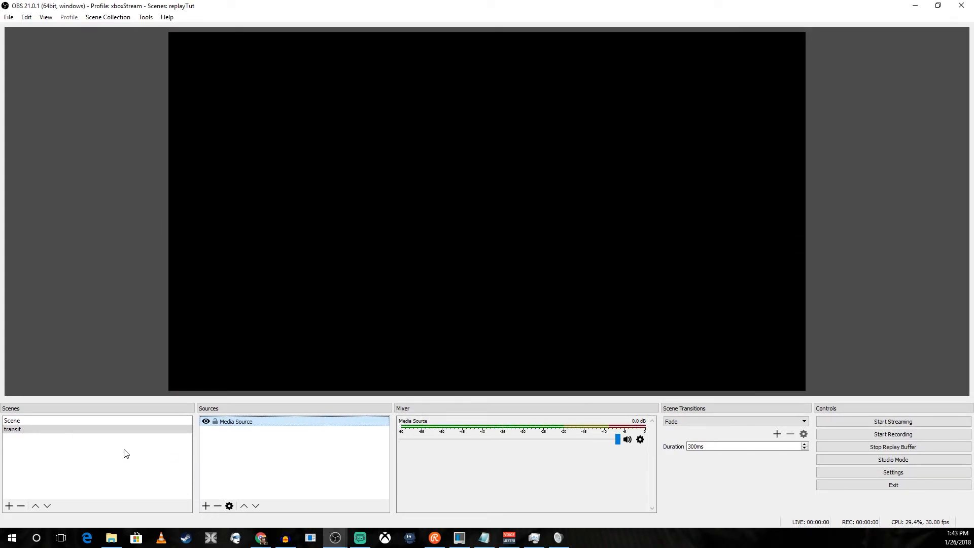
pyautogui.click(126, 453)
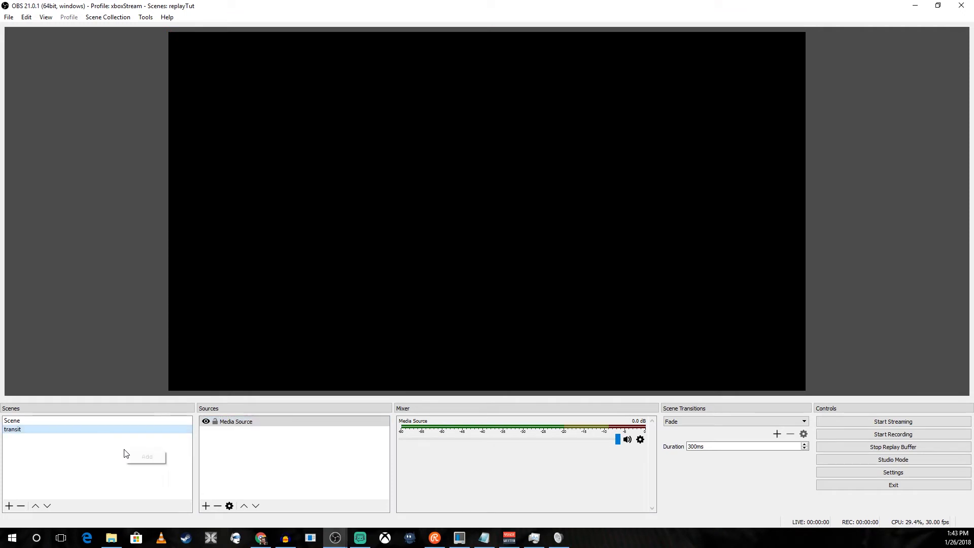
pyautogui.click(148, 456)
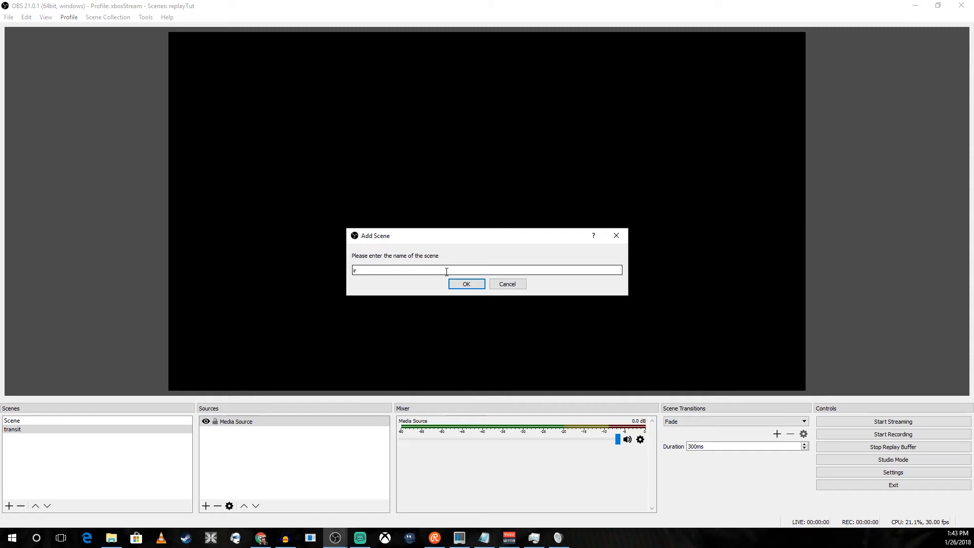
# Create the 'ir' scene and add Media Source 2 playing the saved instantReplay.mp4 file
pyautogui.click(466, 284)
pyautogui.rightClick(273, 433)
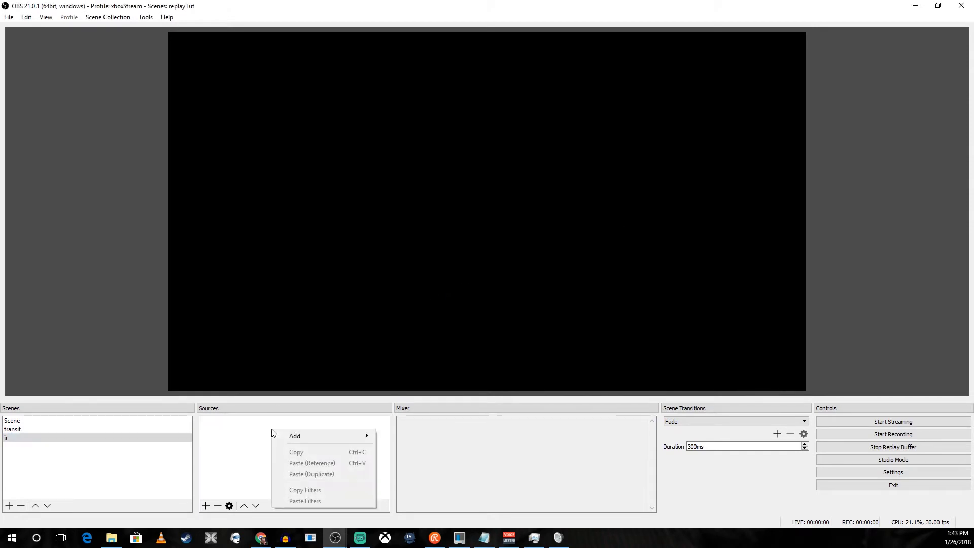
pyautogui.moveTo(336, 437)
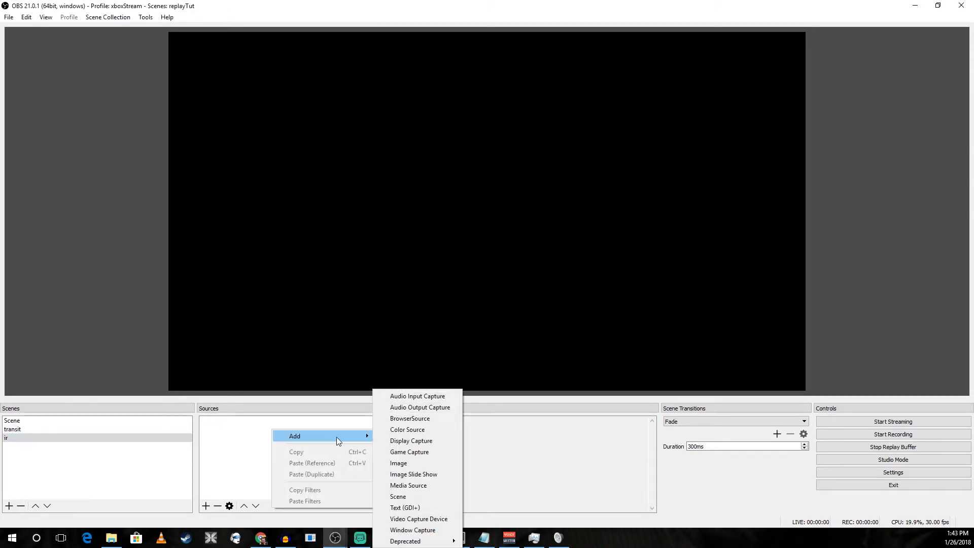
pyautogui.click(416, 485)
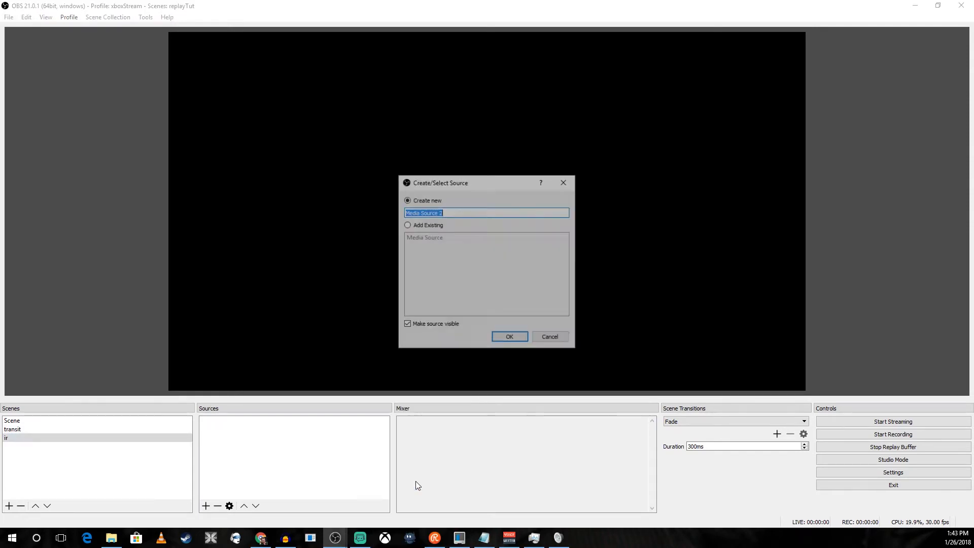
pyautogui.click(510, 338)
pyautogui.click(631, 335)
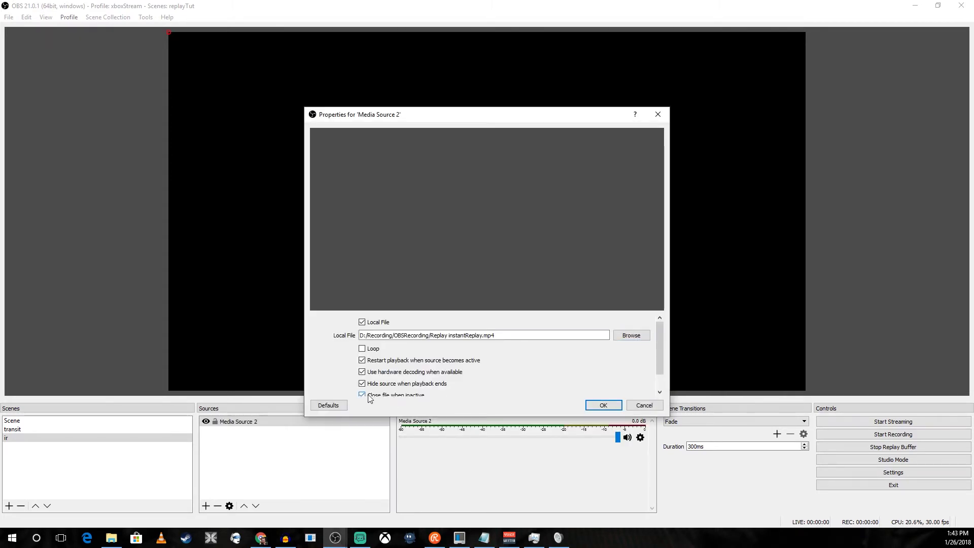
pyautogui.click(603, 406)
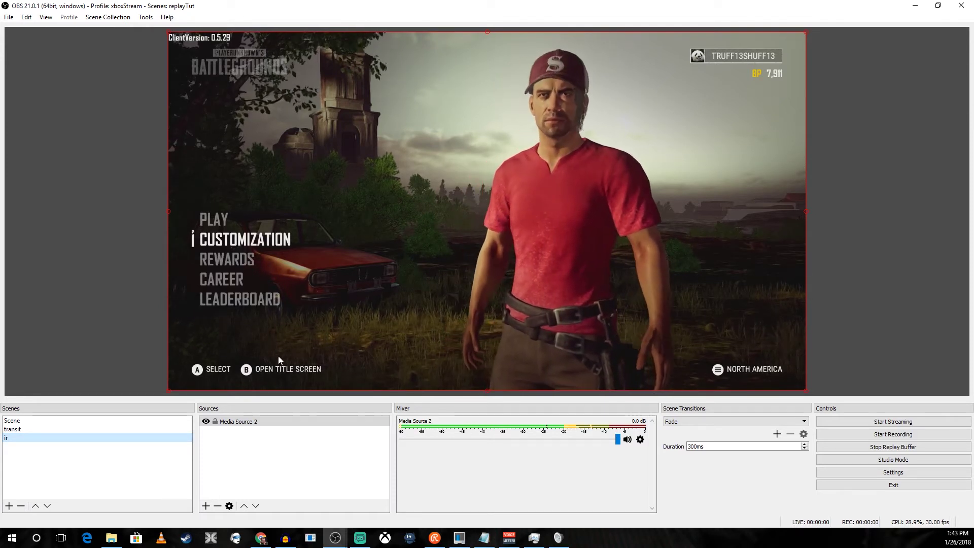
pyautogui.click(264, 422)
pyautogui.rightClick(260, 447)
# Add an Image source showing replayOver.png to the ir scene, then switch back to 'Scene'
pyautogui.click(261, 448)
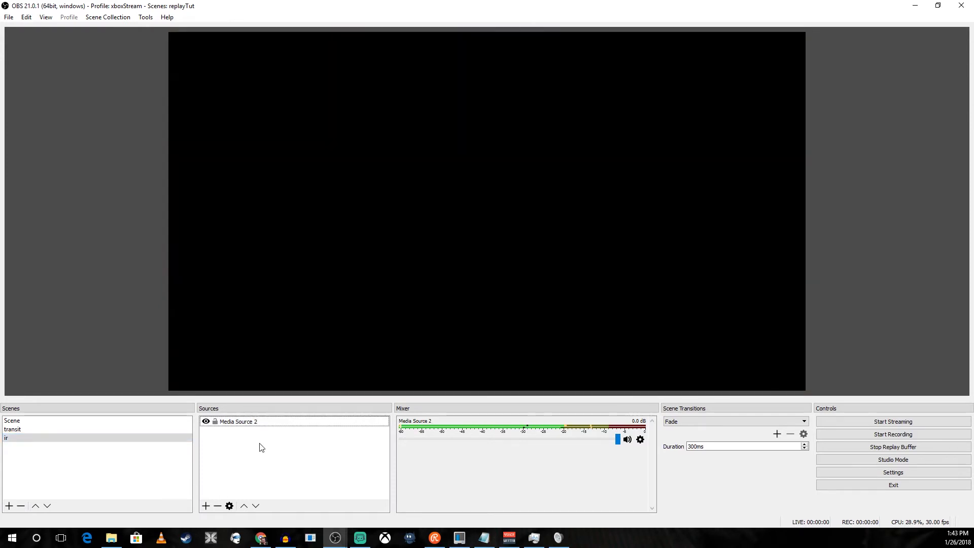
pyautogui.rightClick(261, 446)
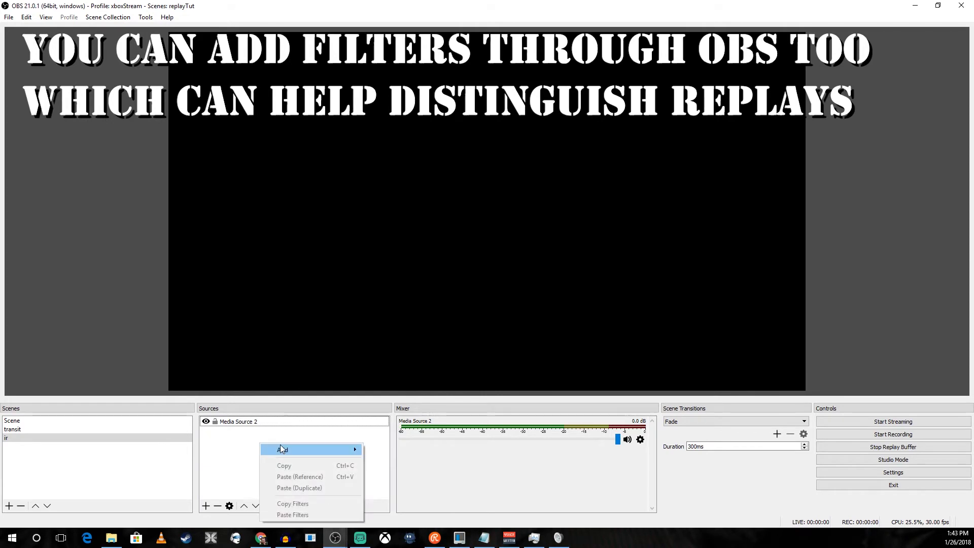
pyautogui.moveTo(331, 450)
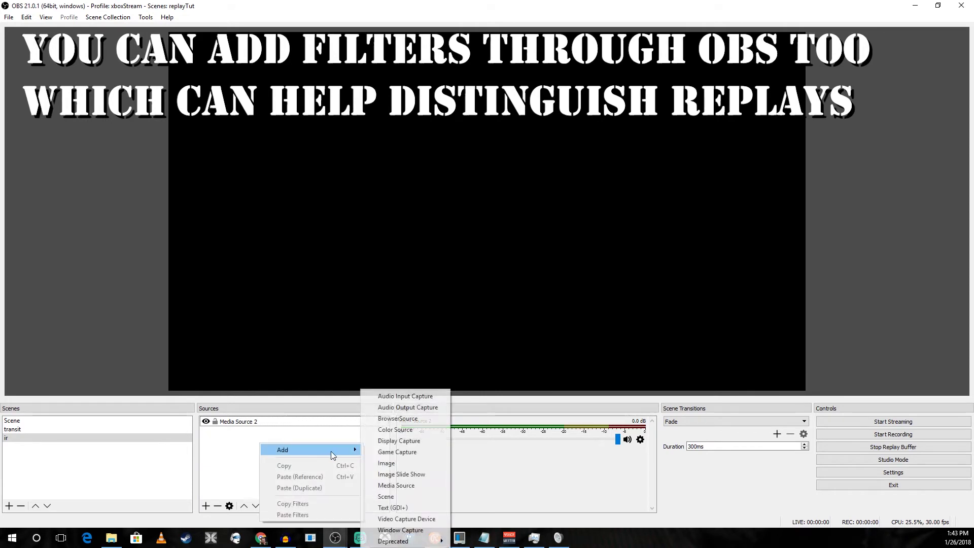
pyautogui.click(424, 464)
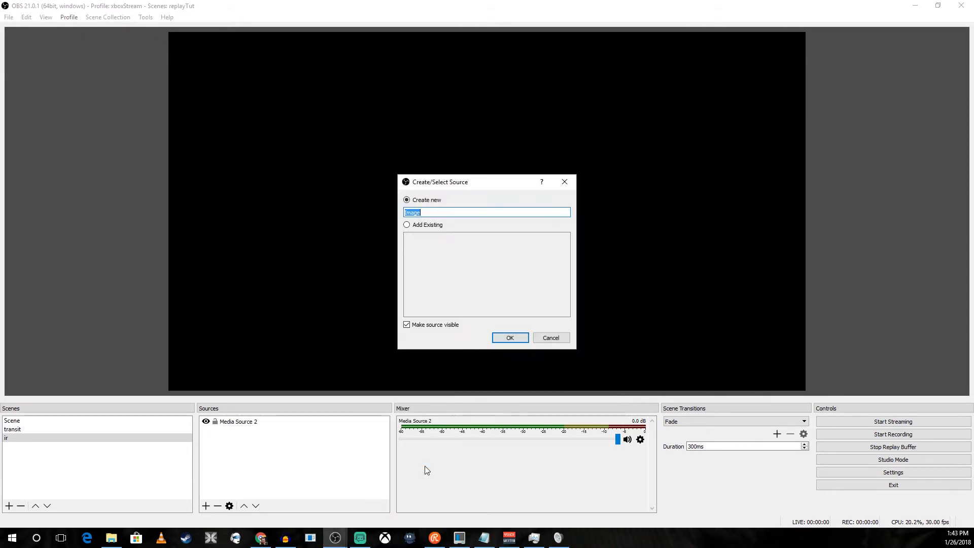
pyautogui.click(513, 339)
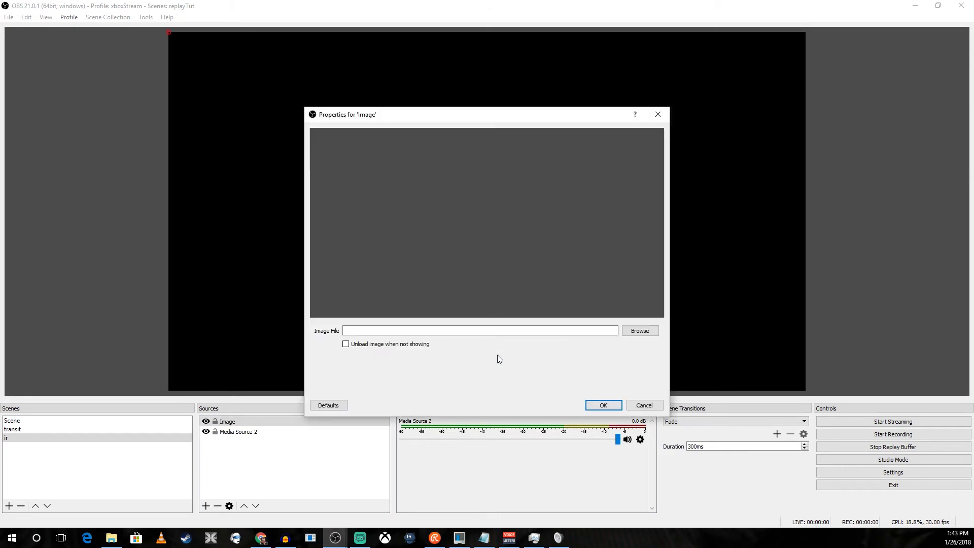
pyautogui.click(640, 330)
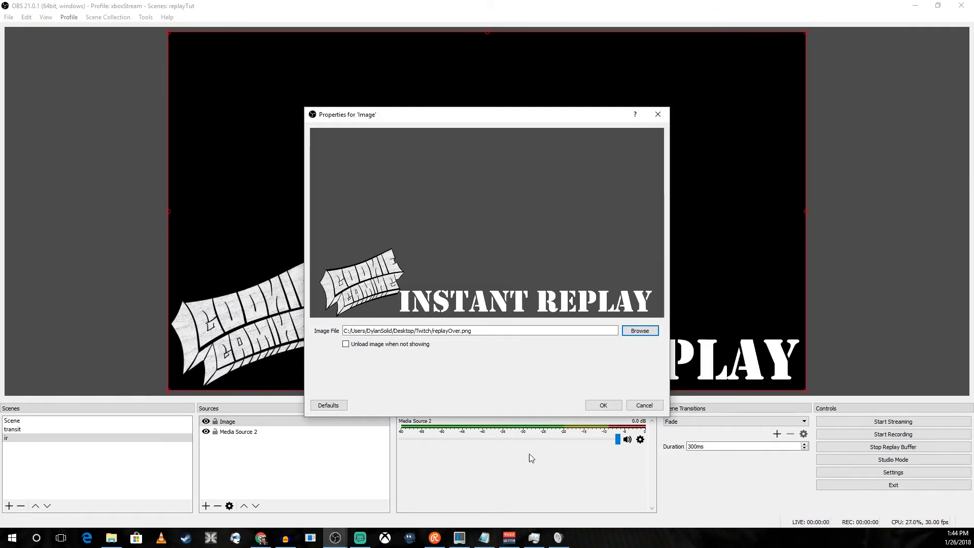
pyautogui.click(603, 405)
pyautogui.click(111, 436)
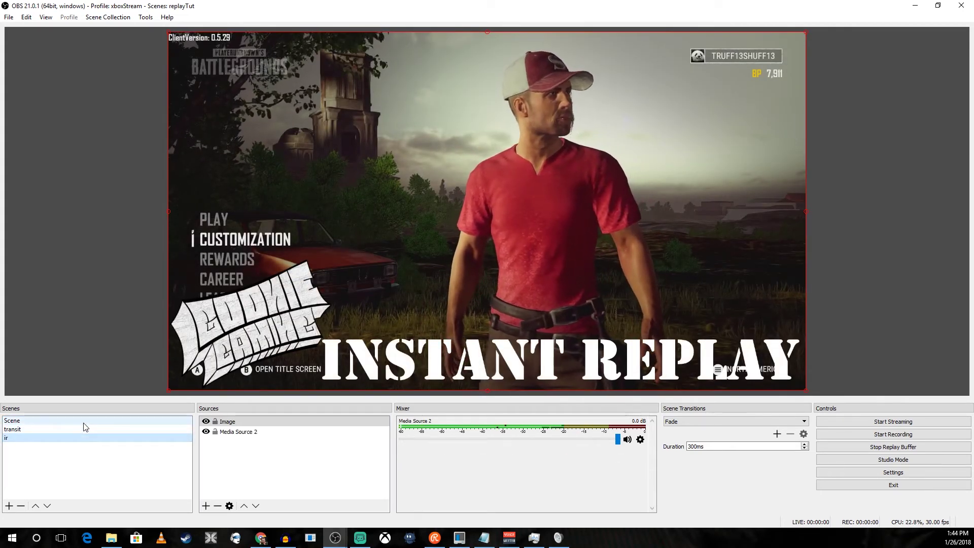
pyautogui.click(85, 427)
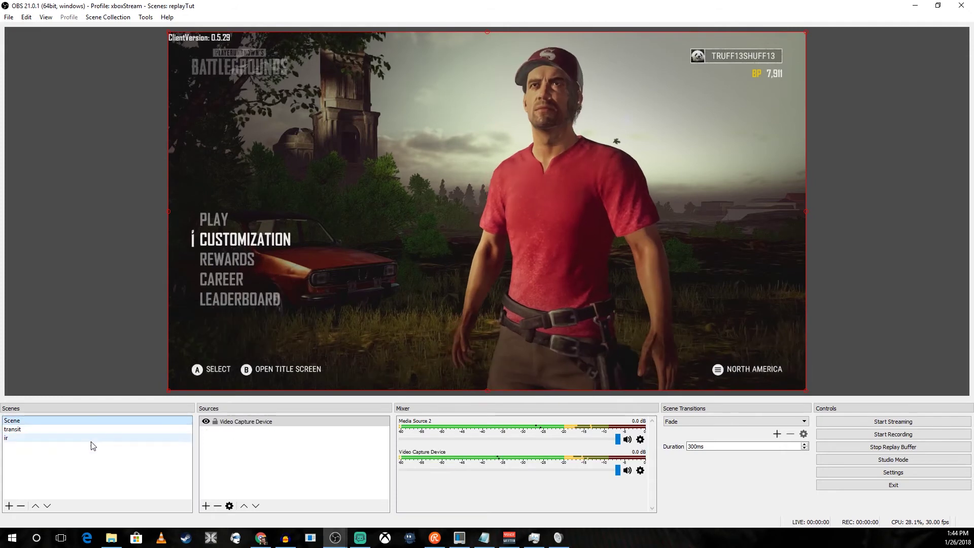
# In Hotkeys, set F10 to switch to the transit scene and F11 to switch to ir
pyautogui.click(862, 472)
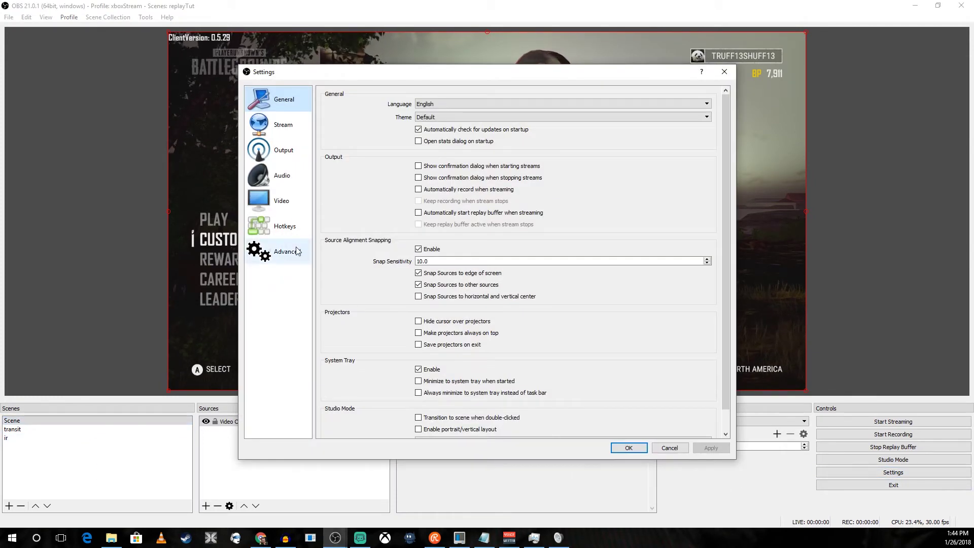
pyautogui.click(287, 234)
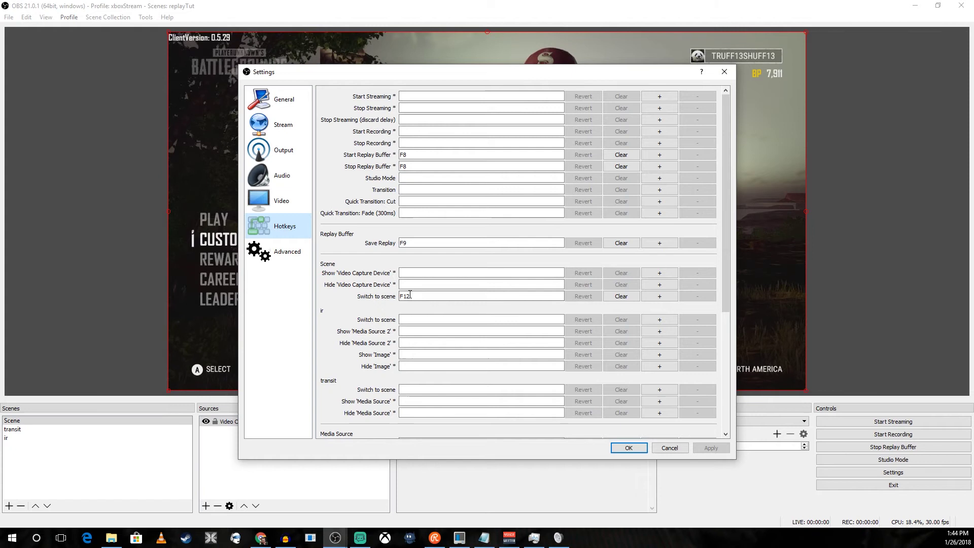
pyautogui.scroll(-1, 371, 309)
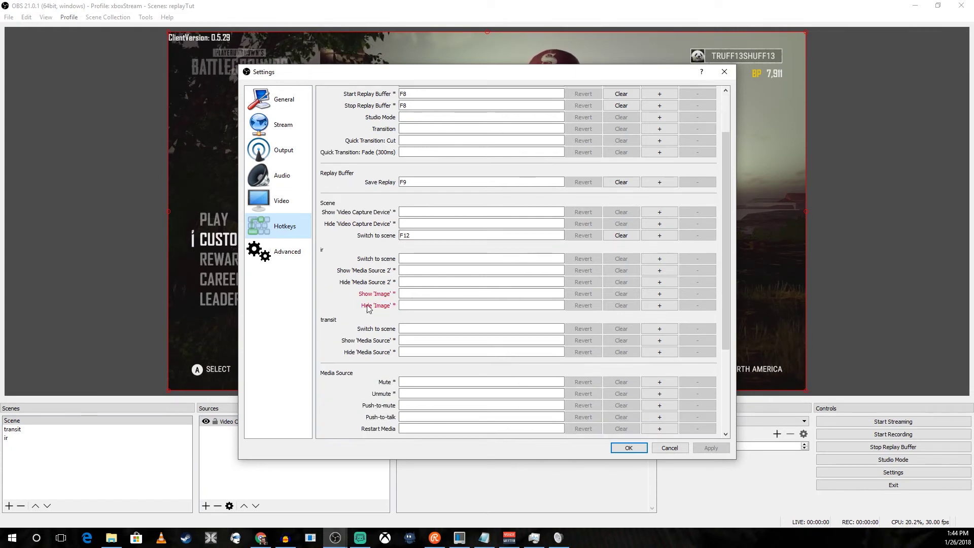
pyautogui.click(417, 259)
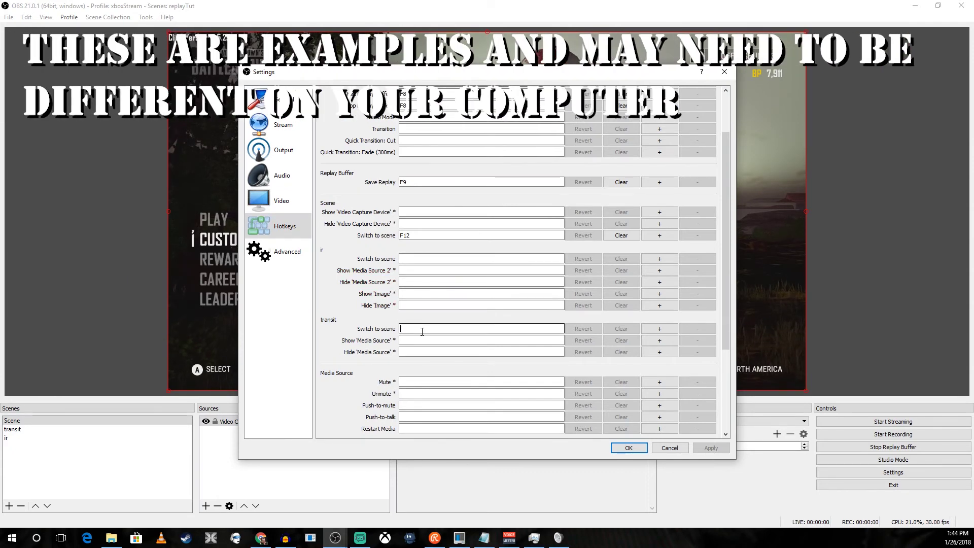
pyautogui.press('F10')
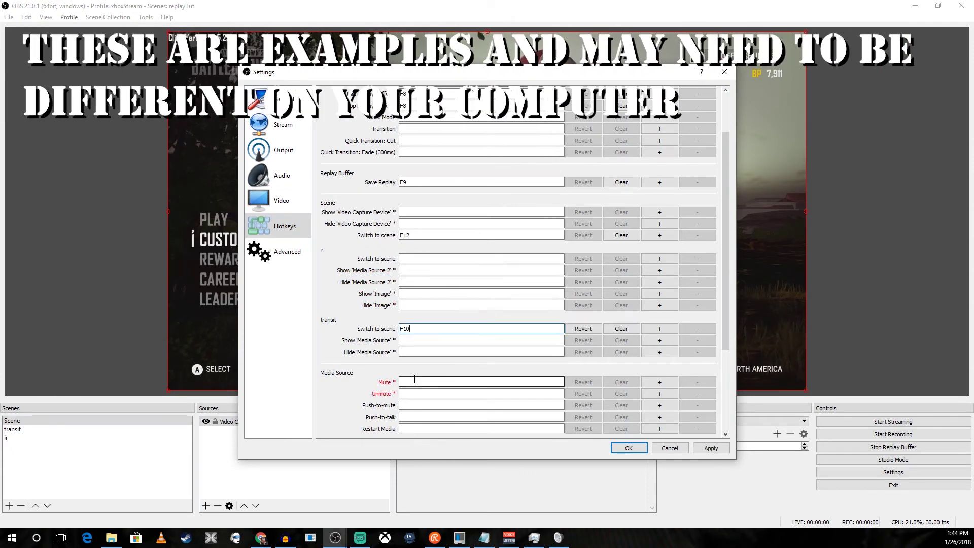
pyautogui.click(417, 256)
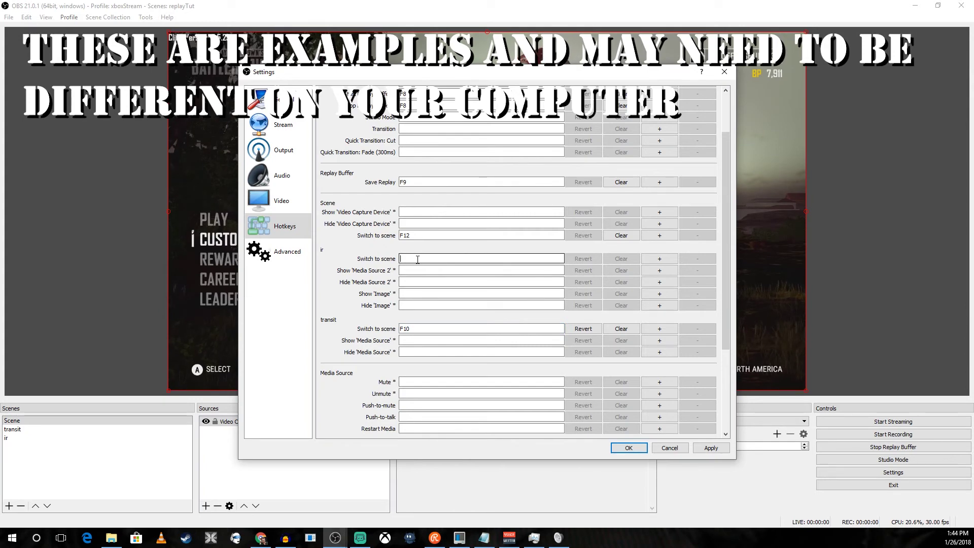
pyautogui.press('F11')
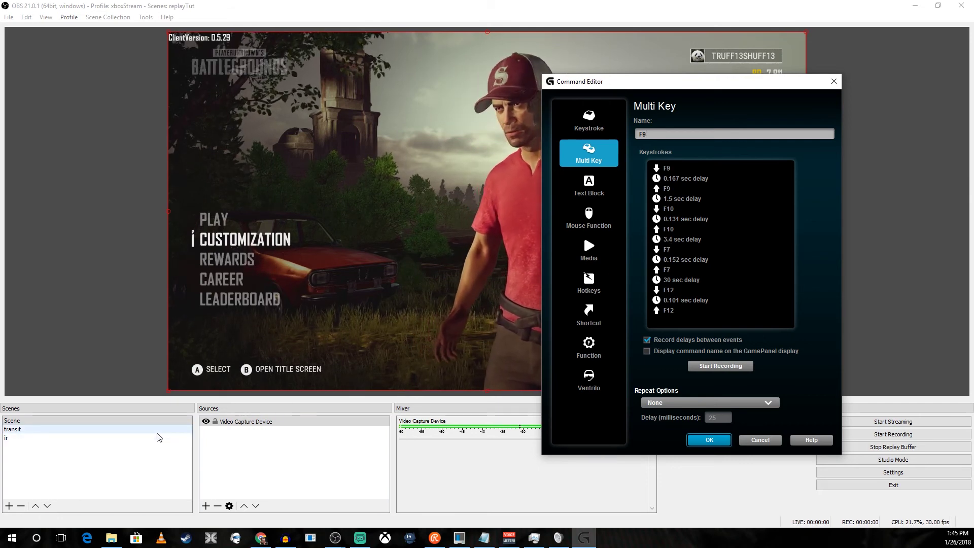
# Save the F9, F10, F7, 30-second delay, F12 macro and test it with the F1 G-key
pyautogui.click(710, 440)
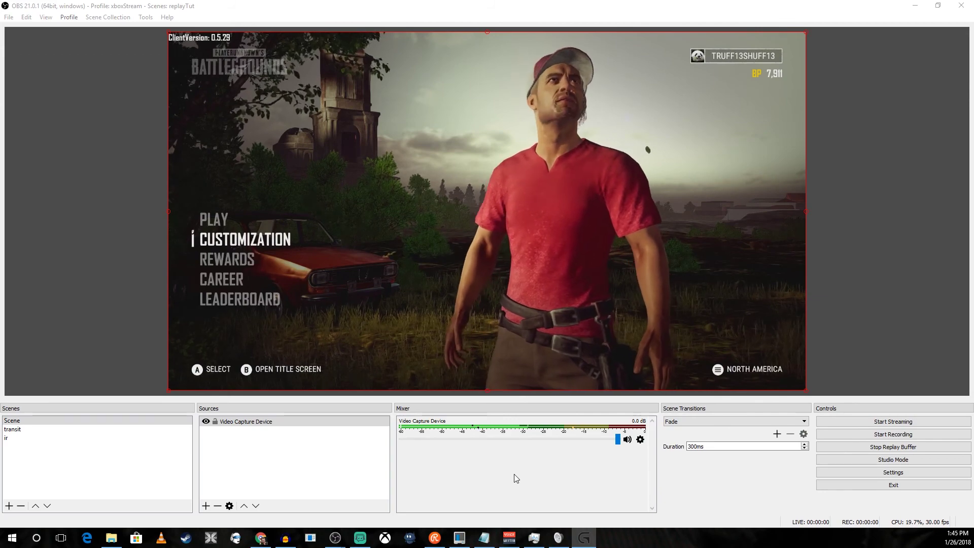
pyautogui.press('F1')
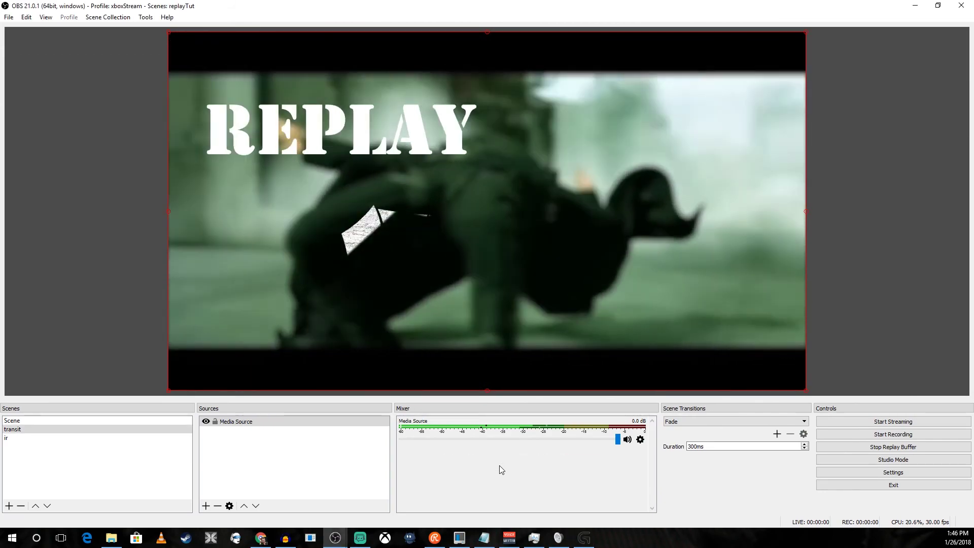